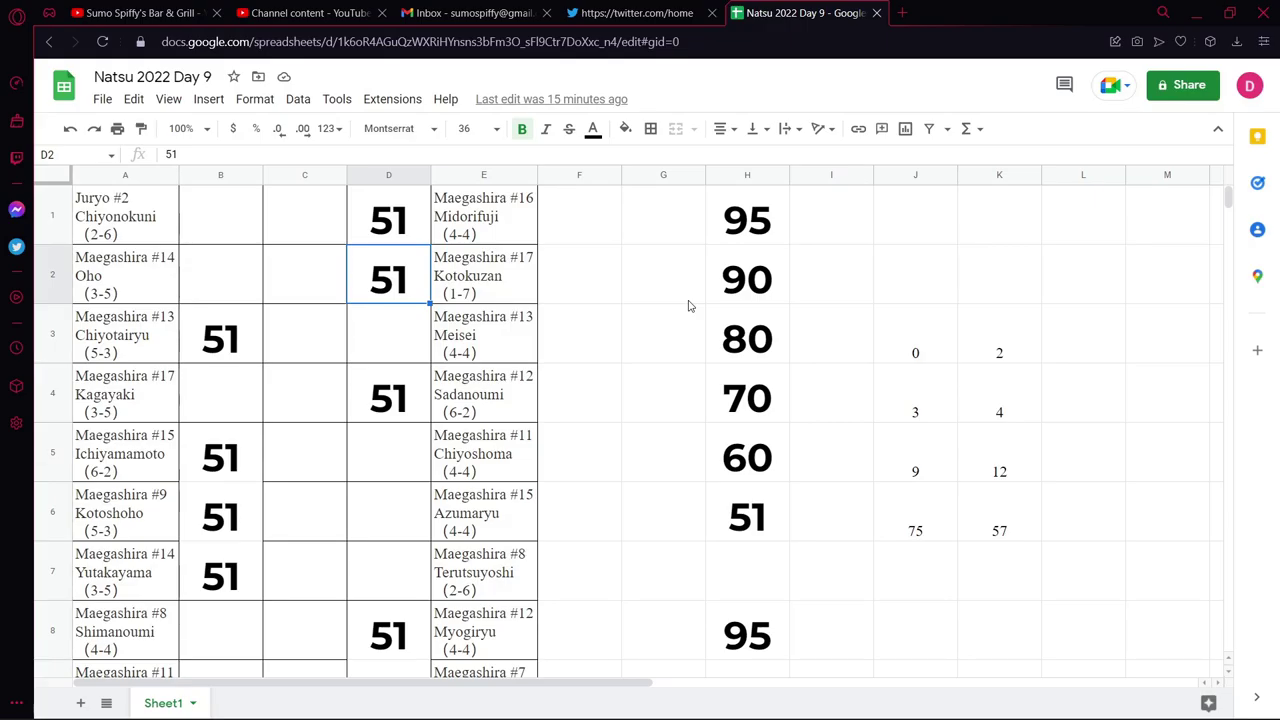
Step: Review the bout predictions in rows 3 to 7 one by one, selecting the filled score cells B3, D4, B5, B6 and B7
{"action": "key", "text": "Down"}
{"action": "key", "text": "Left"}
{"action": "key", "text": "Left"}
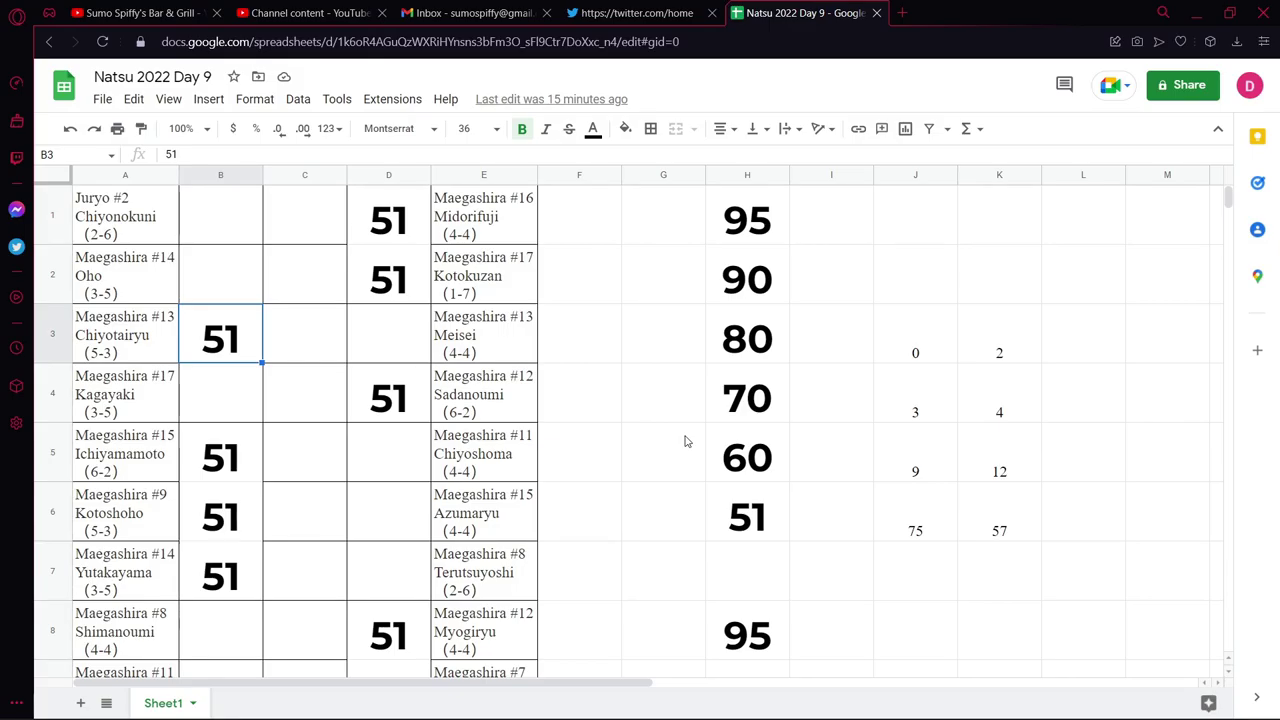
{"action": "key", "text": "Down"}
{"action": "key", "text": "Right"}
{"action": "key", "text": "Right"}
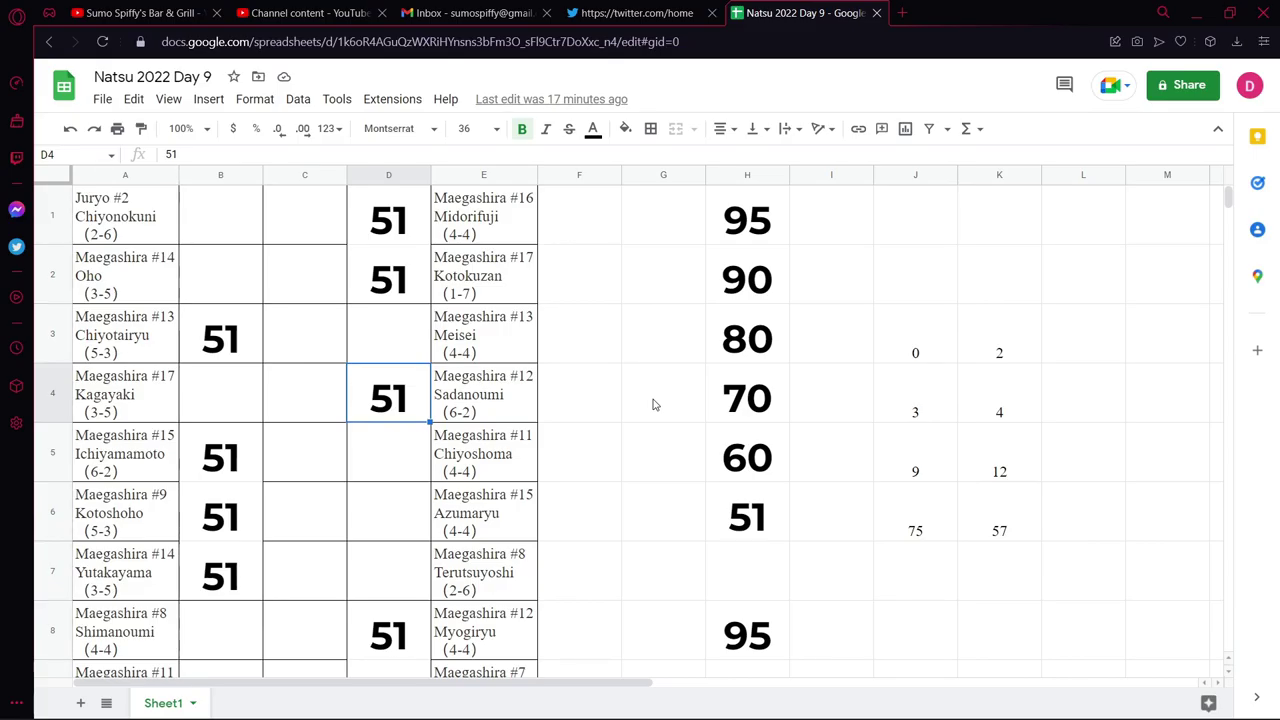
{"action": "key", "text": "Down"}
{"action": "key", "text": "Left"}
{"action": "key", "text": "Left"}
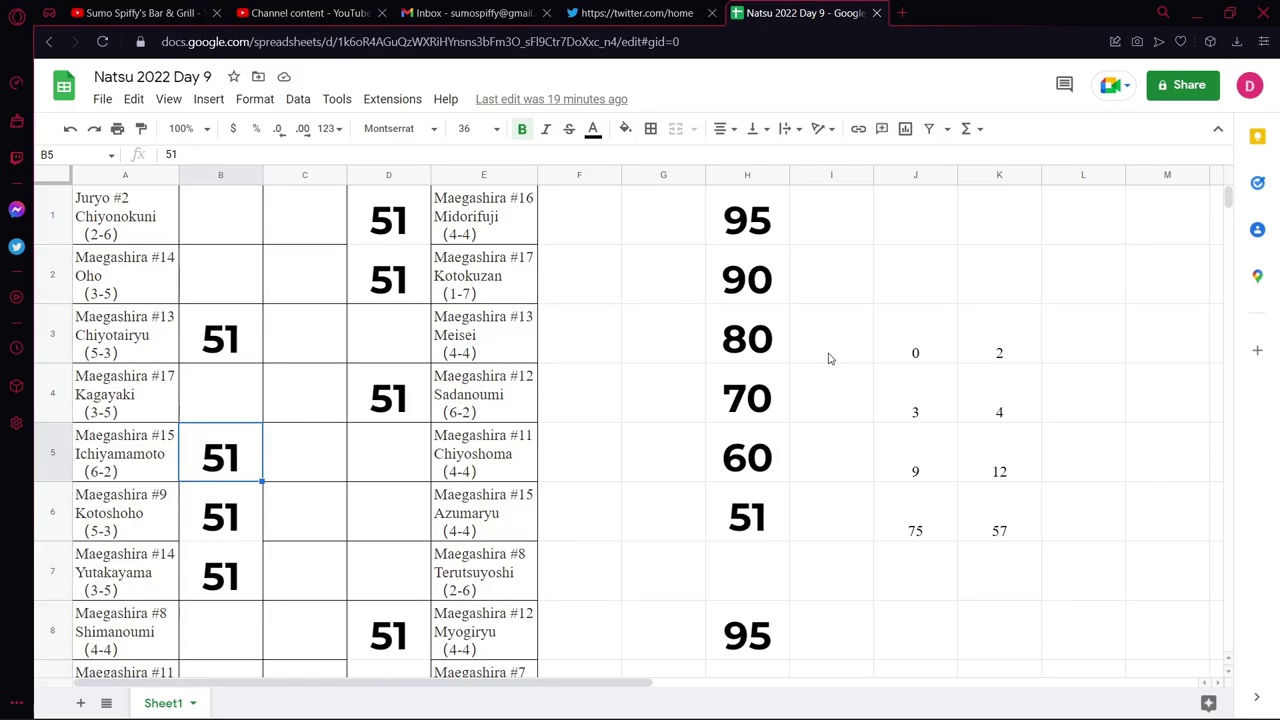
{"action": "key", "text": "Down"}
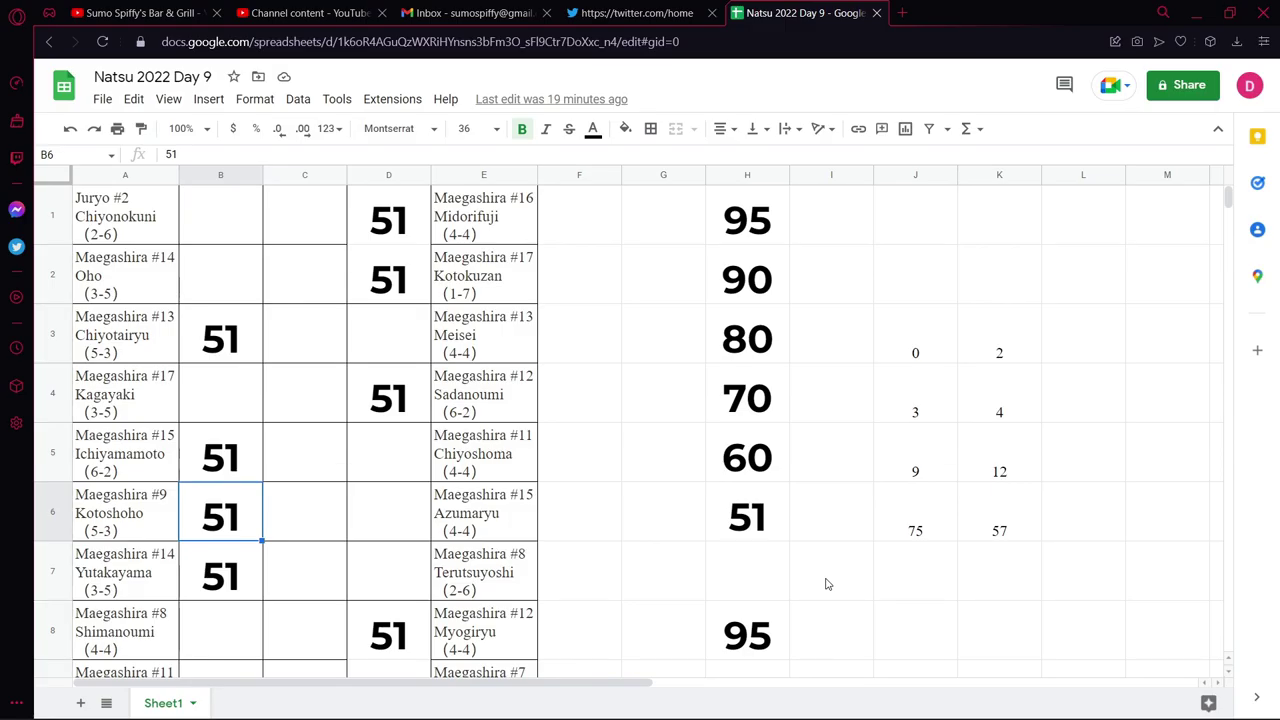
{"action": "key", "text": "Down"}
{"action": "scroll", "coordinate": [618, 474], "scroll_direction": "down", "scroll_amount": 2}
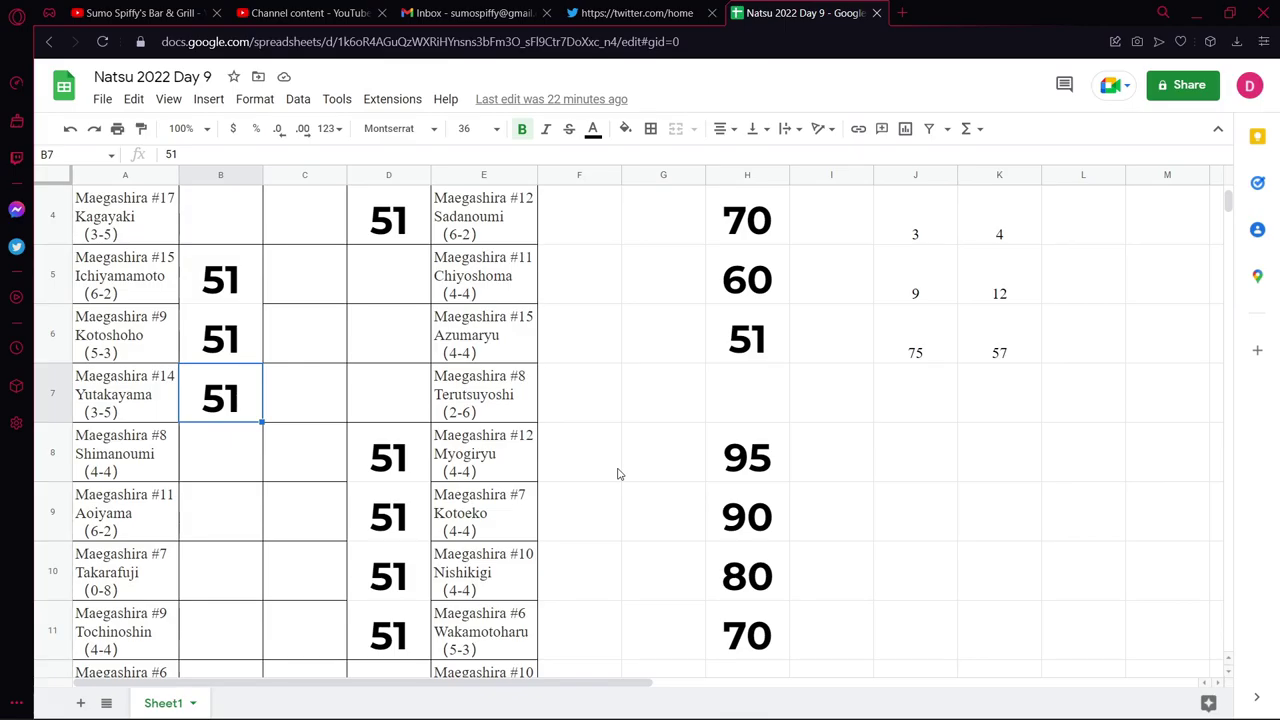
Step: Review the bout predictions in rows 8 to 12, selecting the score cells D8, D9, D10, D11 and B12 in turn
{"action": "key", "text": "Down"}
{"action": "key", "text": "Right"}
{"action": "key", "text": "Right"}
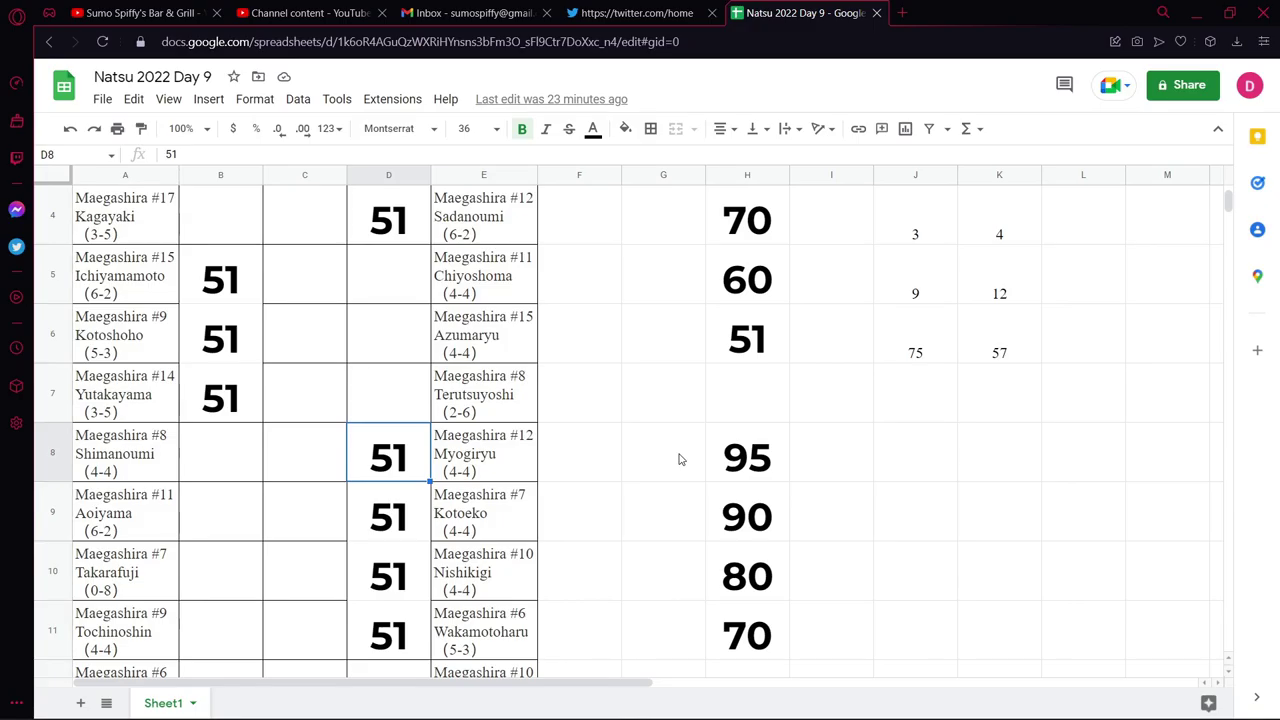
{"action": "key", "text": "Down"}
{"action": "scroll", "coordinate": [665, 400], "scroll_direction": "down", "scroll_amount": 1}
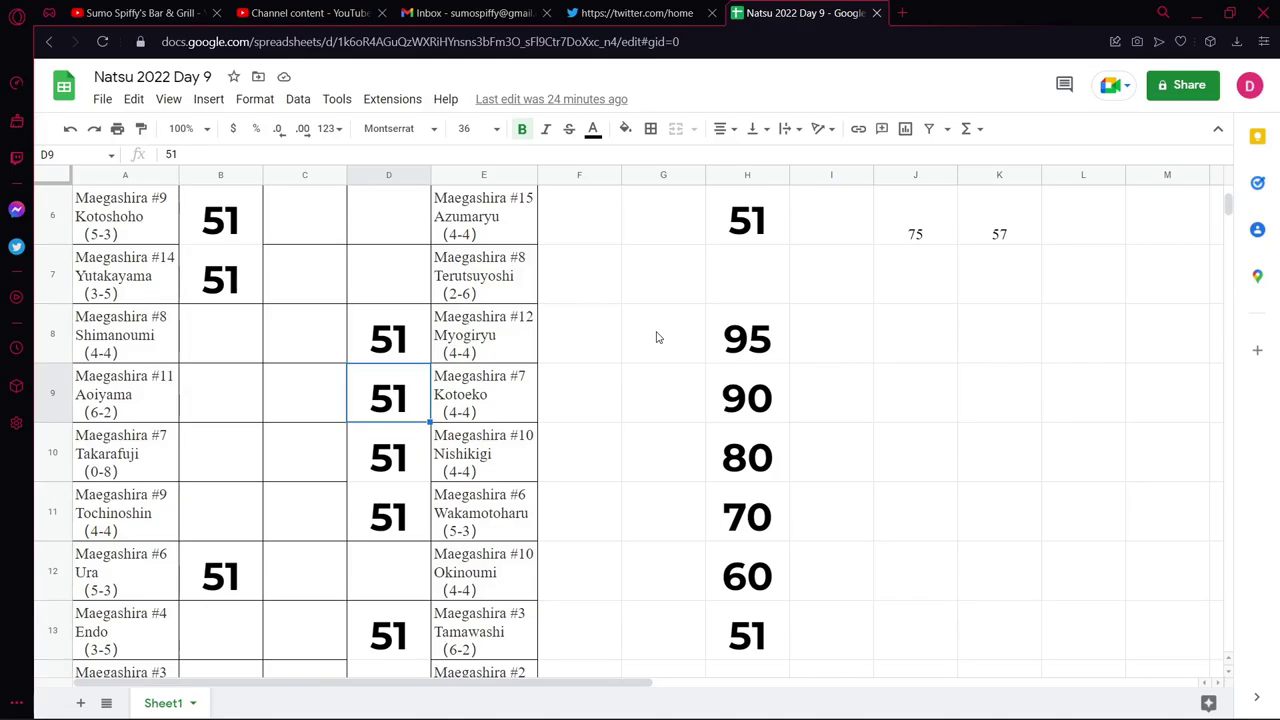
{"action": "key", "text": "Down"}
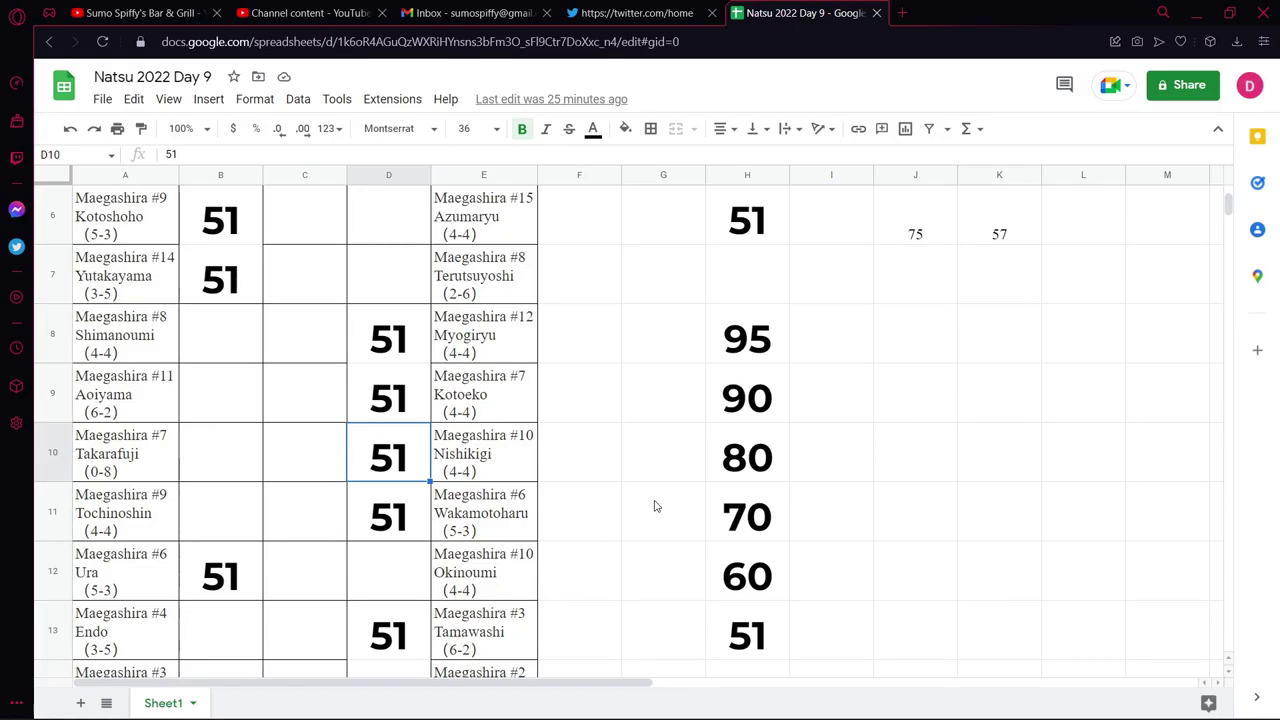
{"action": "key", "text": "Down"}
{"action": "scroll", "coordinate": [614, 451], "scroll_direction": "down", "scroll_amount": 1}
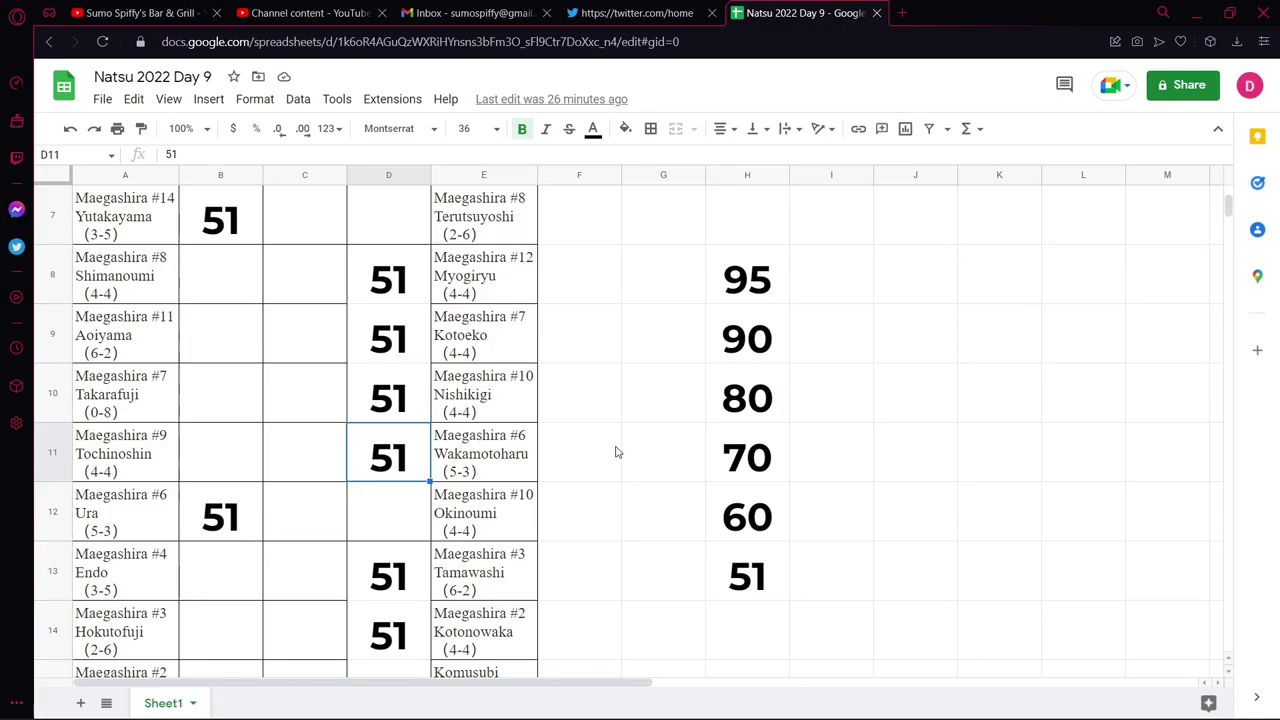
{"action": "key", "text": "Down"}
{"action": "key", "text": "Left"}
{"action": "key", "text": "Left"}
{"action": "scroll", "coordinate": [640, 458], "scroll_direction": "down", "scroll_amount": 2}
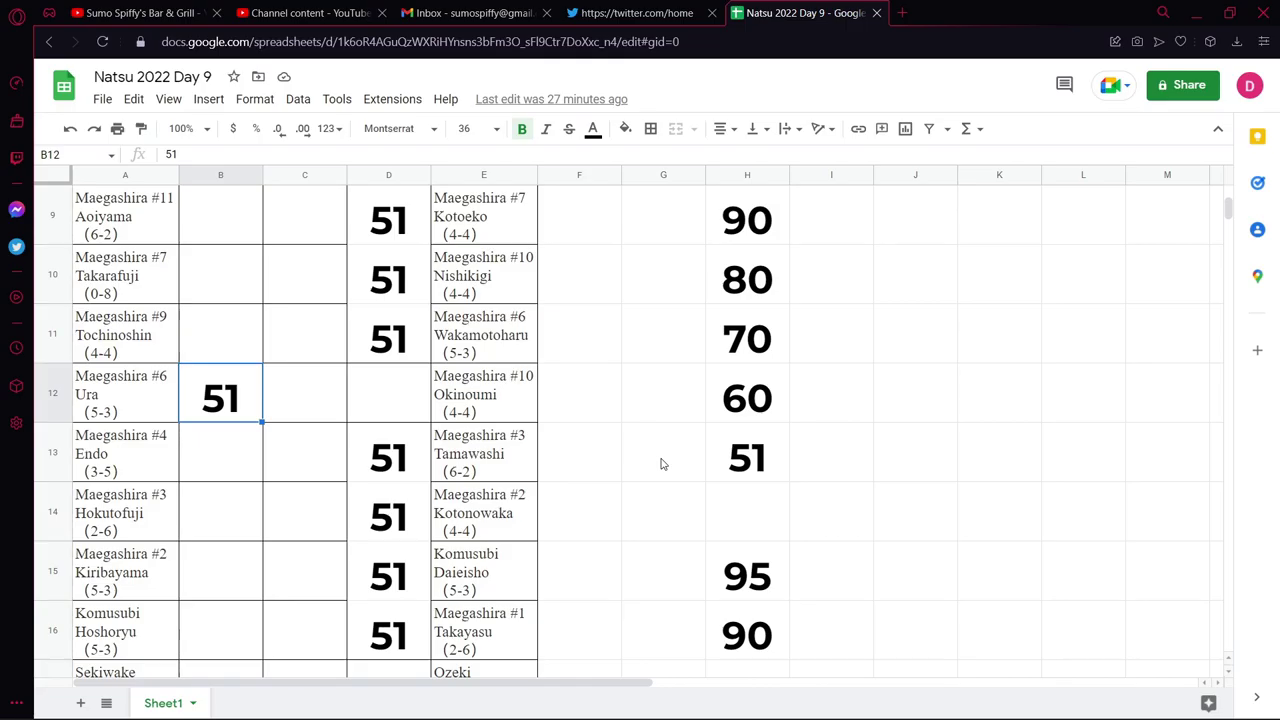
Step: Examine the bout predictions in rows 13 to 16, selecting each score cell from D13 down to D16
{"action": "key", "text": "Down"}
{"action": "key", "text": "Right"}
{"action": "key", "text": "Right"}
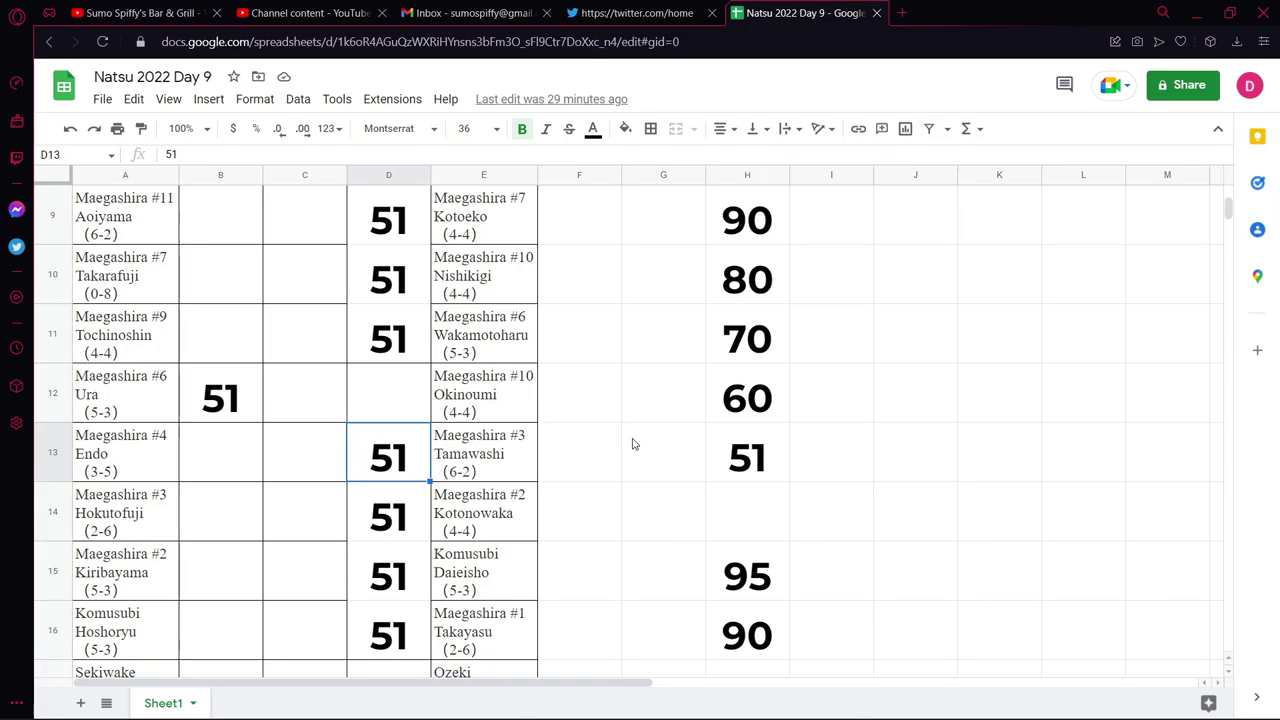
{"action": "key", "text": "Down"}
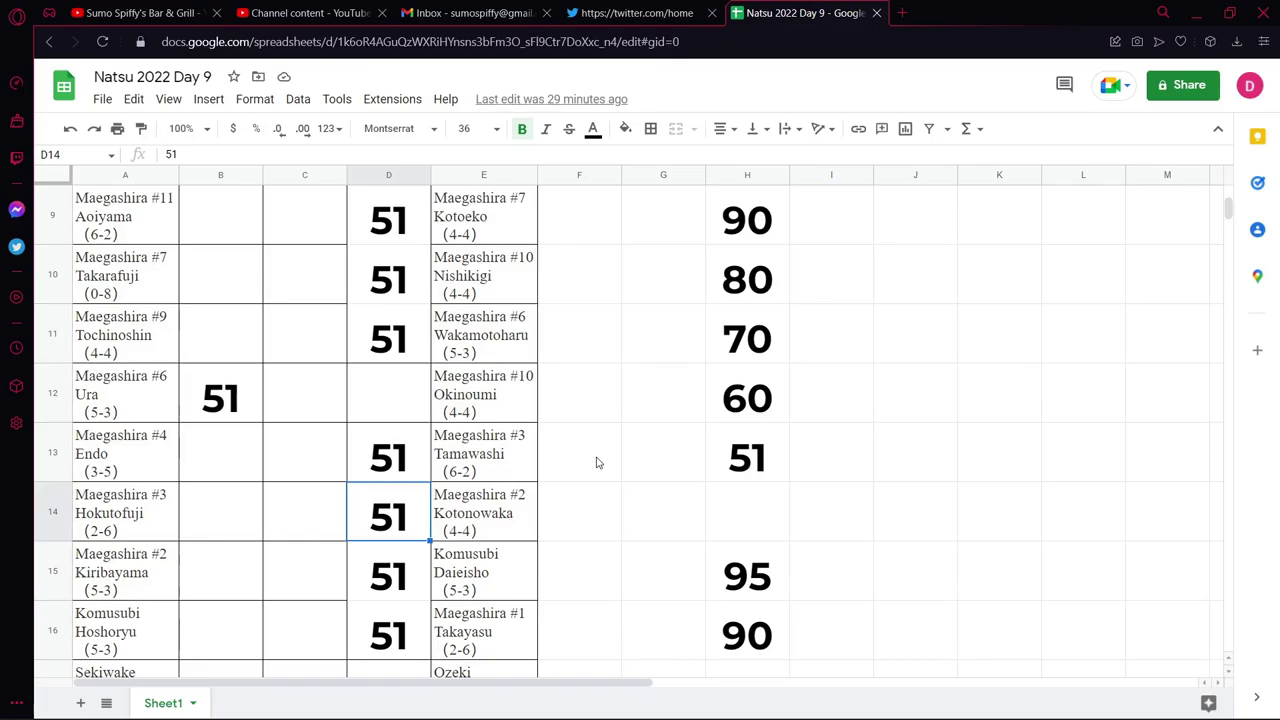
{"action": "key", "text": "Down"}
{"action": "scroll", "coordinate": [840, 406], "scroll_direction": "down", "scroll_amount": 2}
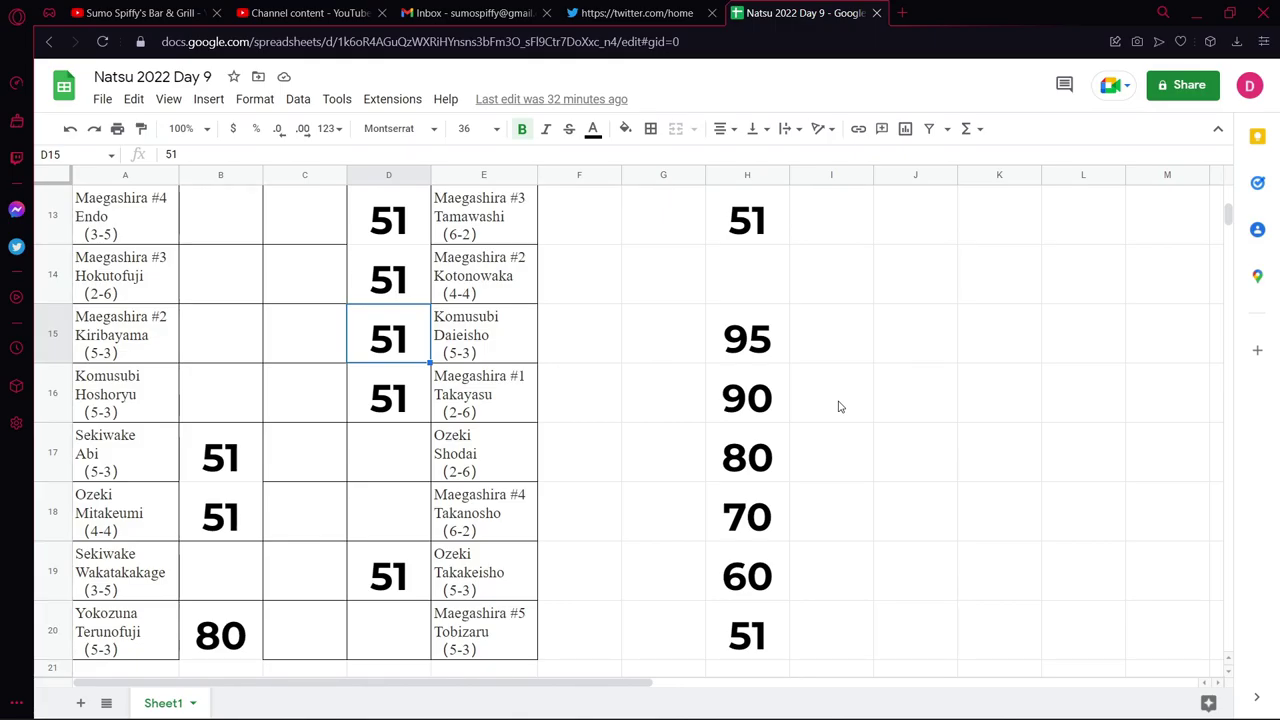
{"action": "key", "text": "Down"}
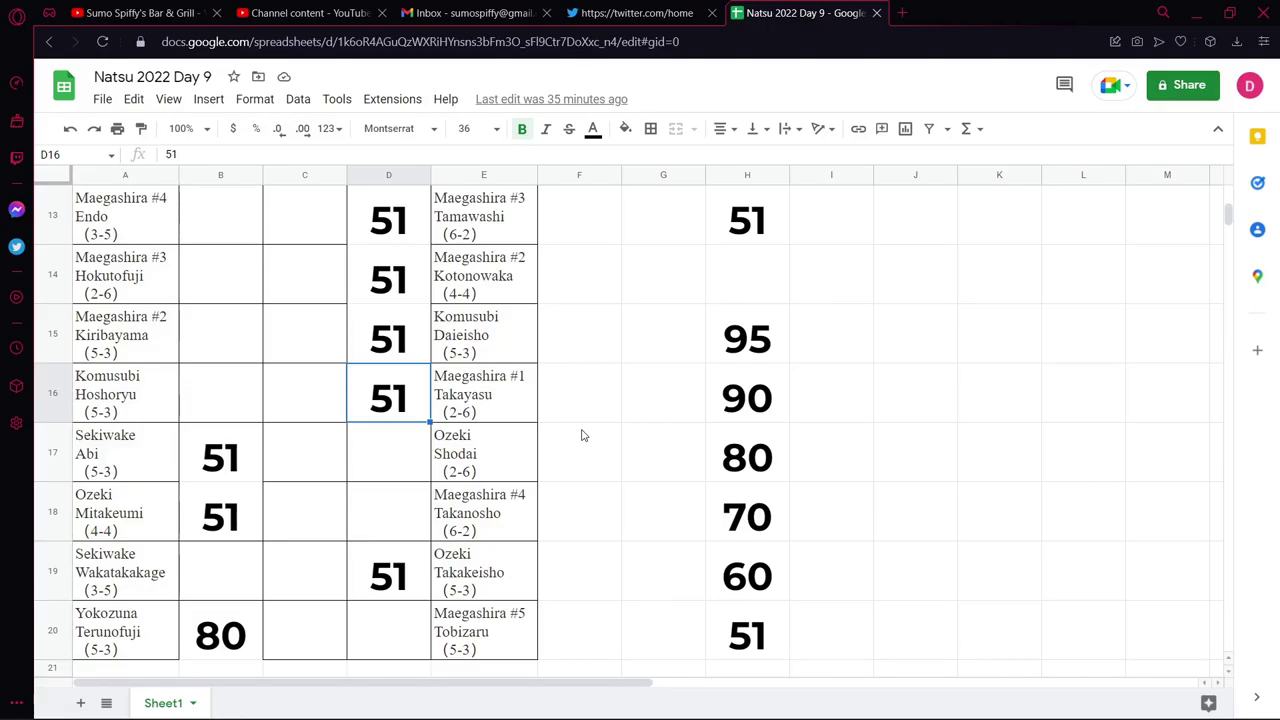
Step: Examine the final bout predictions in rows 17 to 20, selecting the score cells B17, B18, D19 and B20 in turn
{"action": "key", "text": "Down"}
{"action": "key", "text": "Left"}
{"action": "key", "text": "Left"}
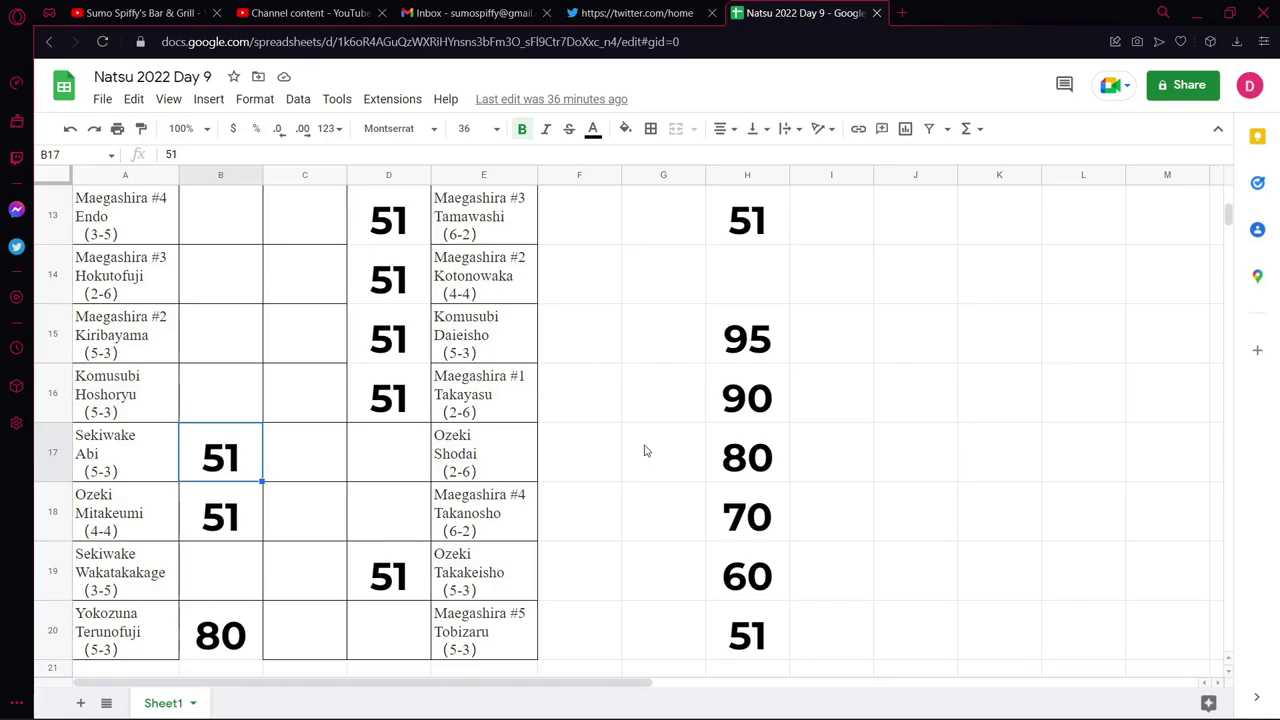
{"action": "key", "text": "Down"}
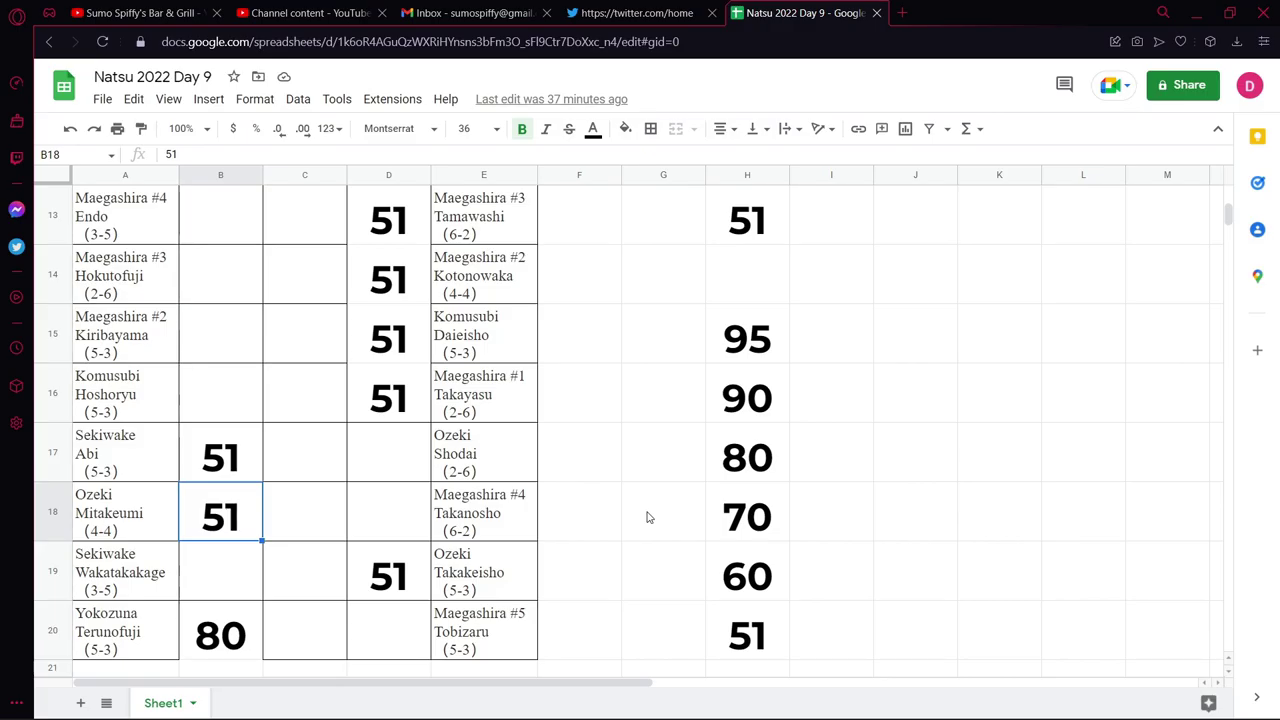
{"action": "key", "text": "Down"}
{"action": "key", "text": "Right"}
{"action": "key", "text": "Right"}
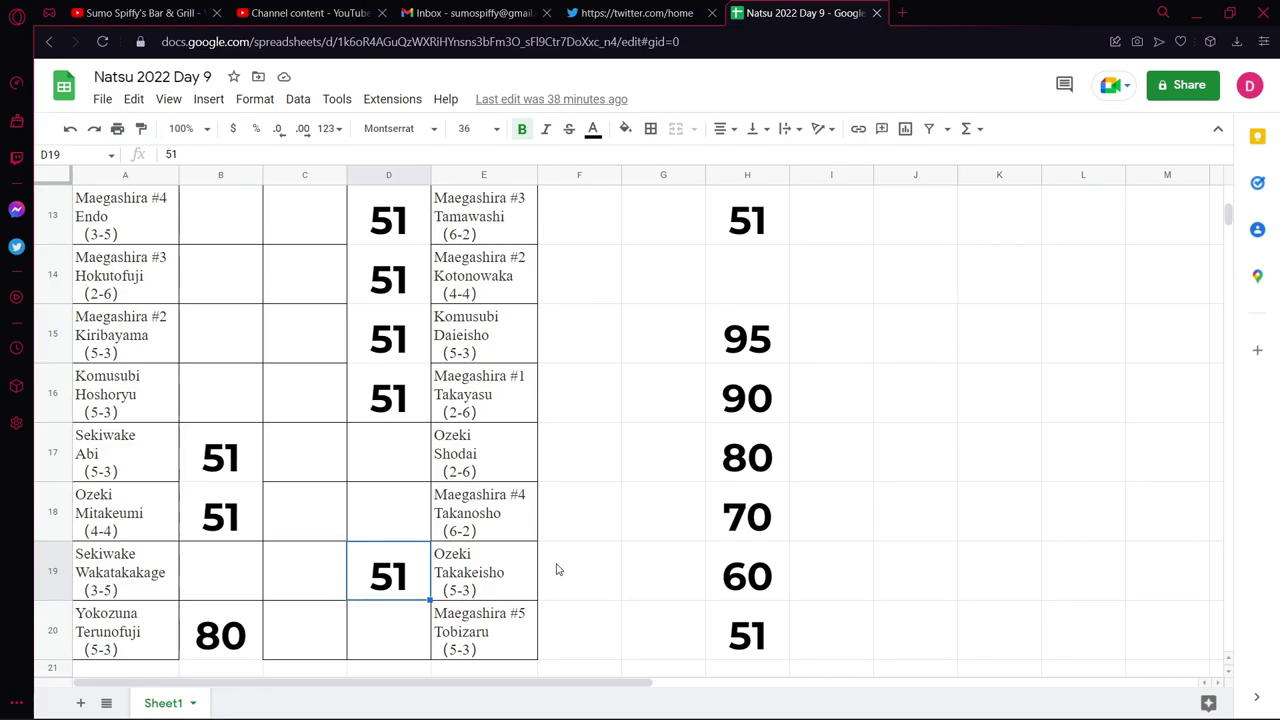
{"action": "key", "text": "Down"}
{"action": "key", "text": "Left"}
{"action": "key", "text": "Left"}
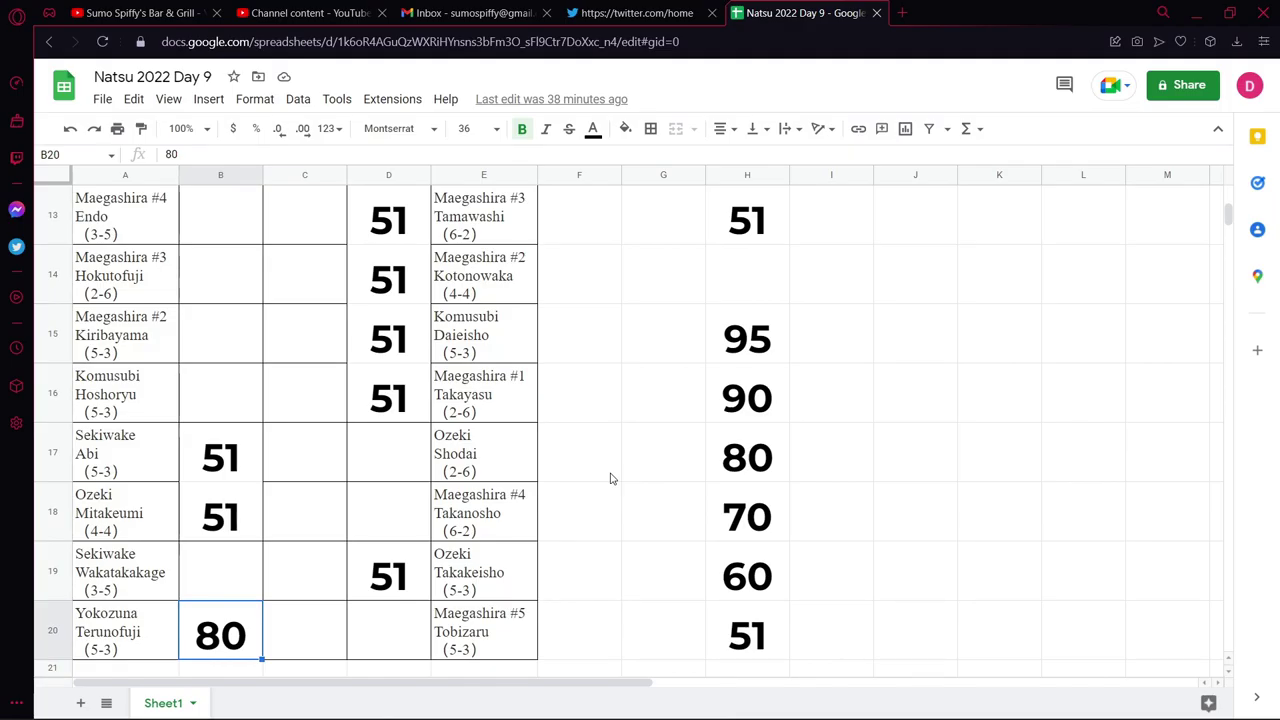